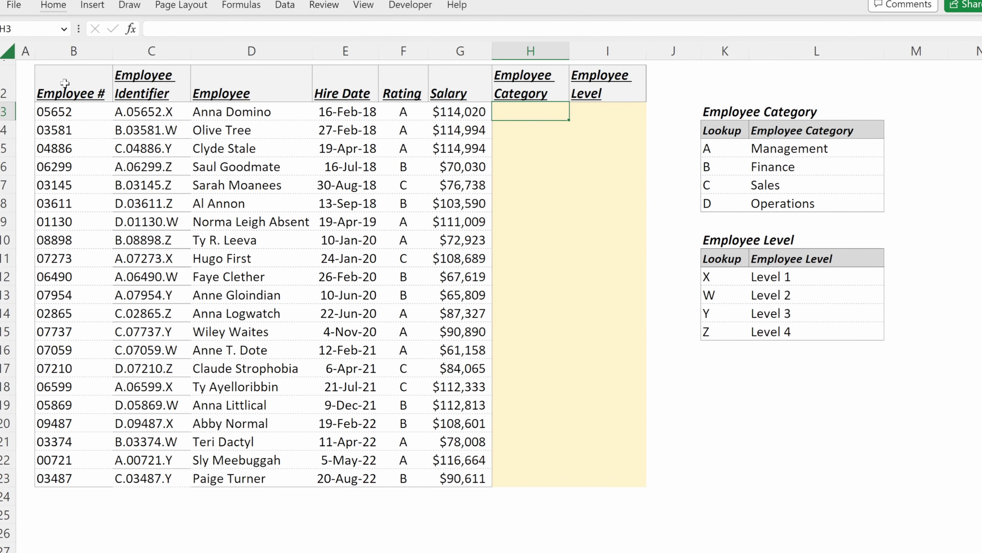
Select the Employee # values, the first employee's row and identifier C3, and point out Management in the category lookup
drag(64, 83, 121, 455)
scroll(148, 99, up, 1)
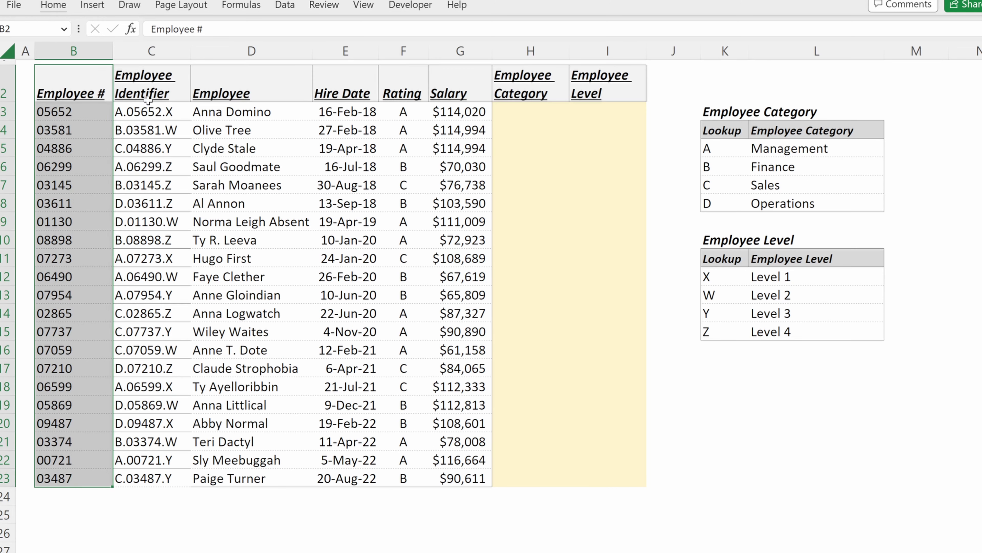
click(148, 98)
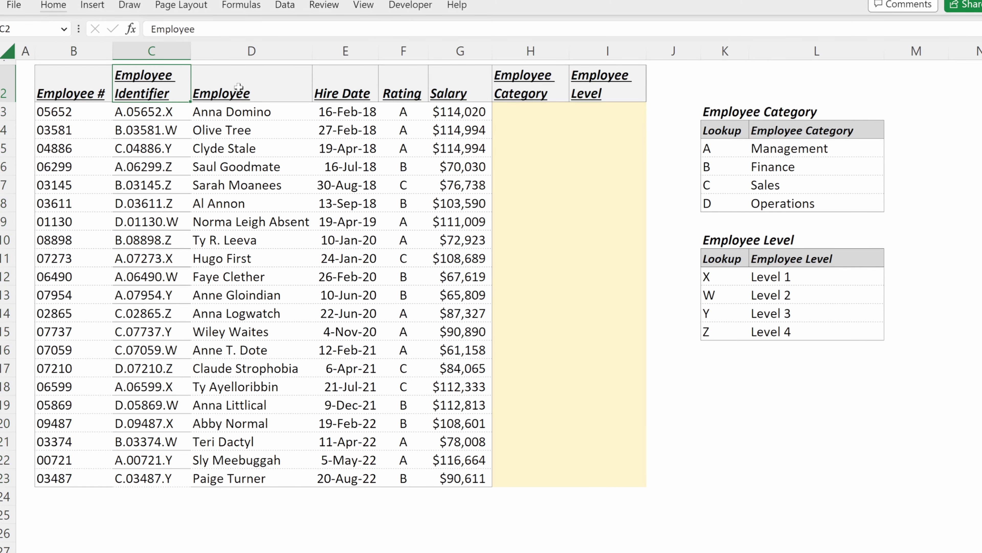
click(527, 111)
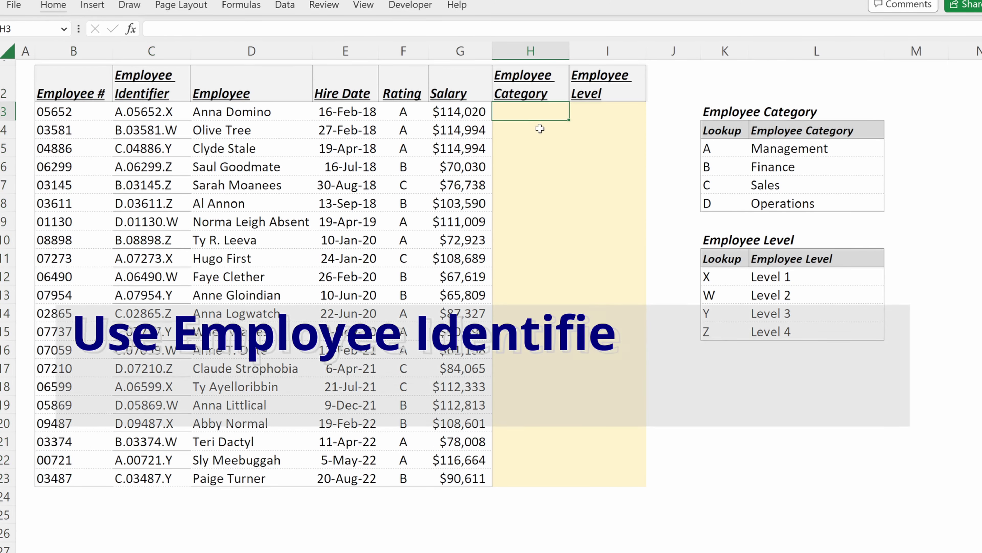
click(114, 116)
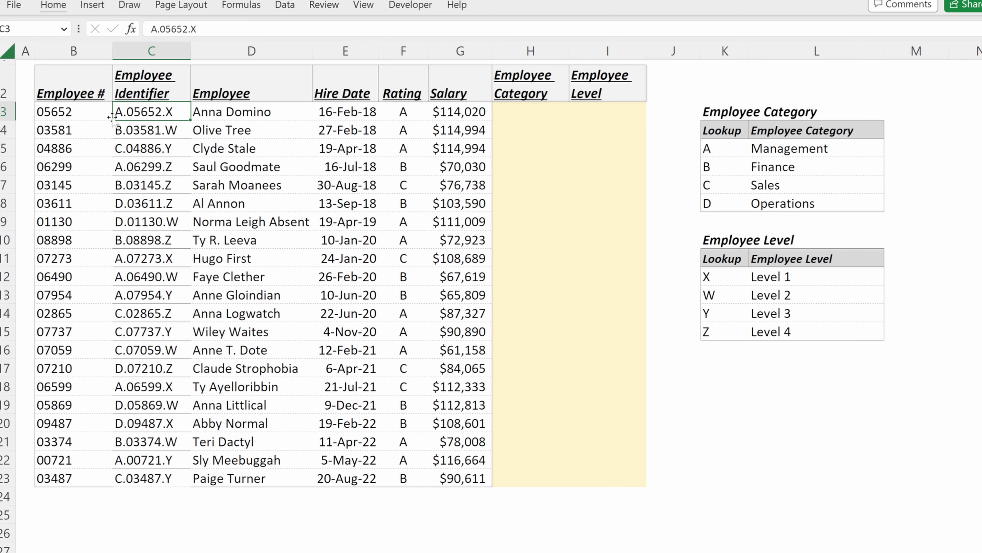
drag(97, 114, 487, 109)
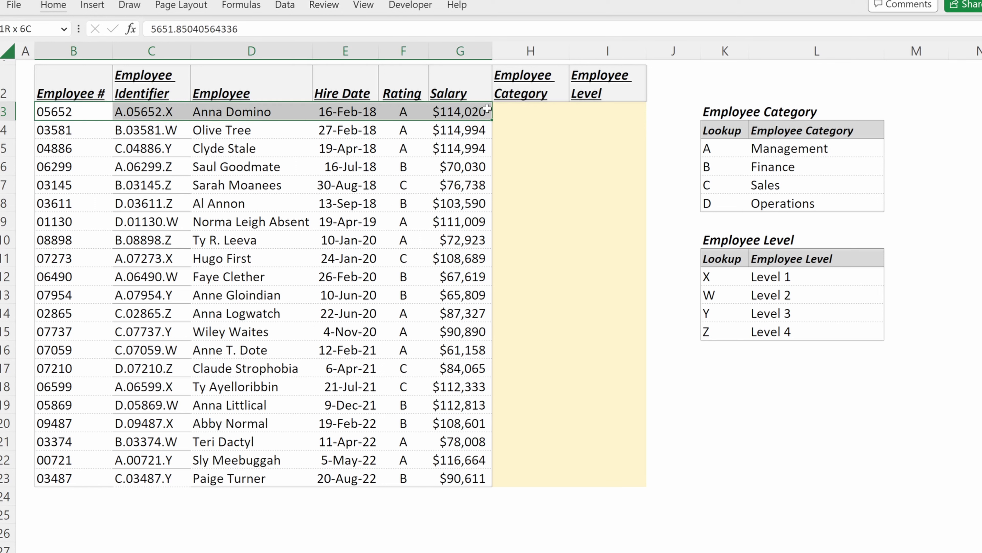
click(136, 115)
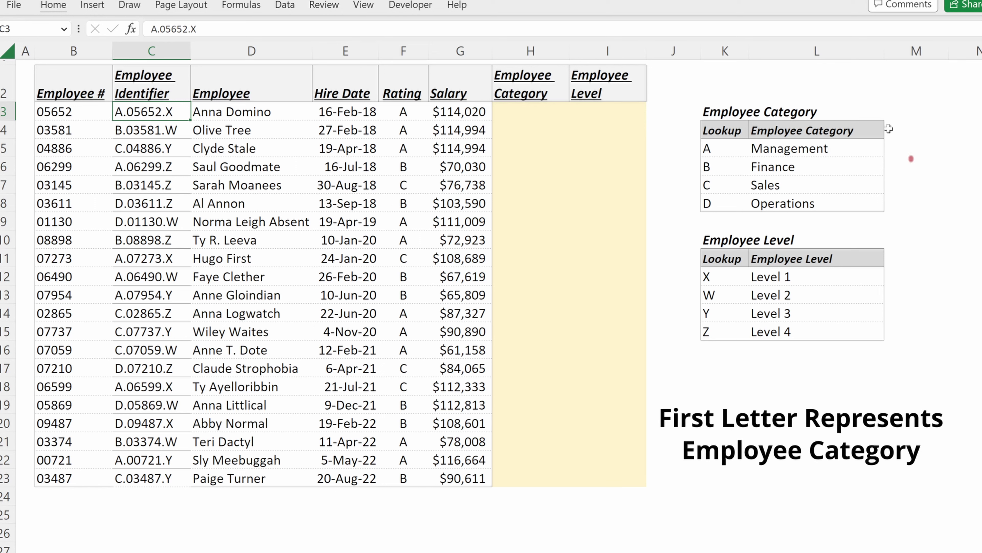
click(842, 146)
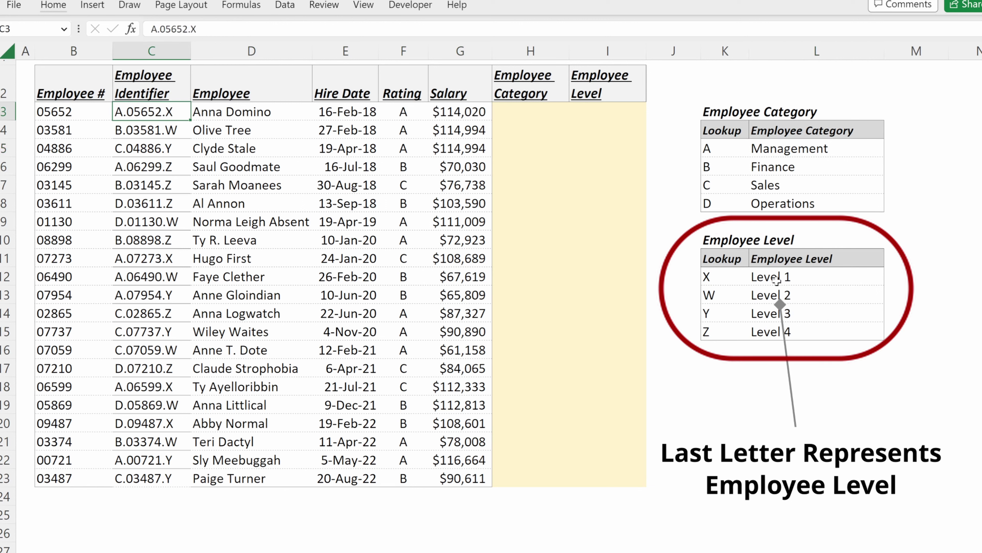
Enter A as Category in H3 and X as Level in I3 for the first employee
click(520, 111)
text(A)
key(Tab)
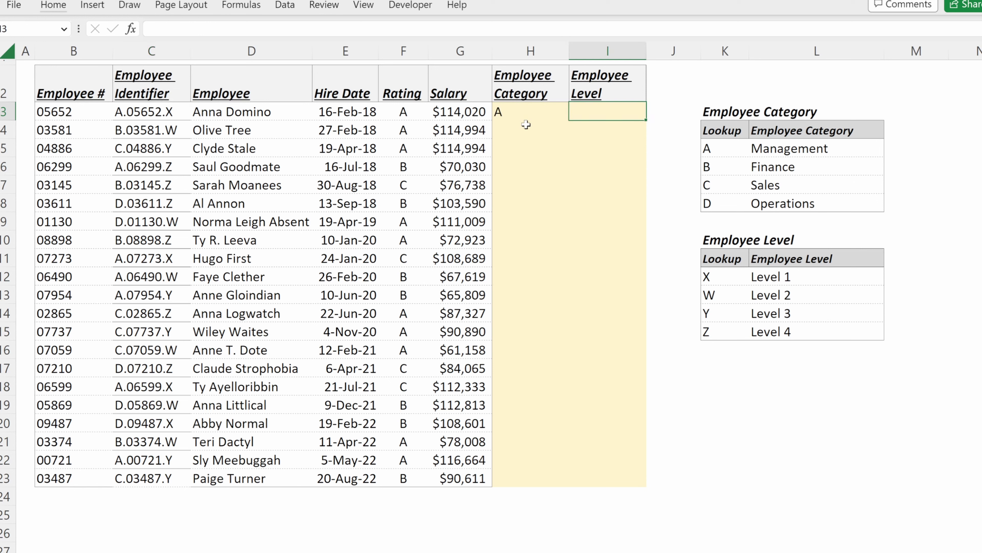
text(X)
key(Return)
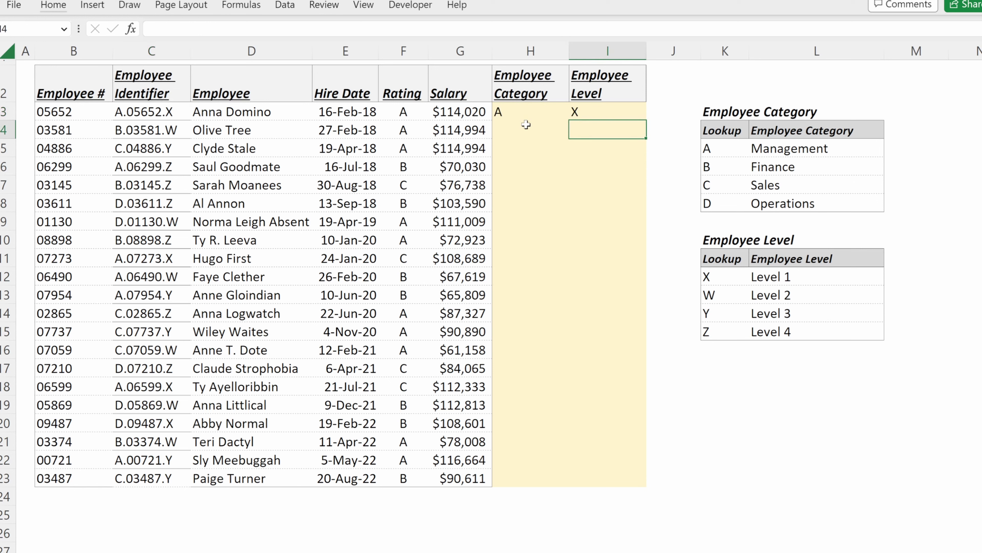
click(526, 123)
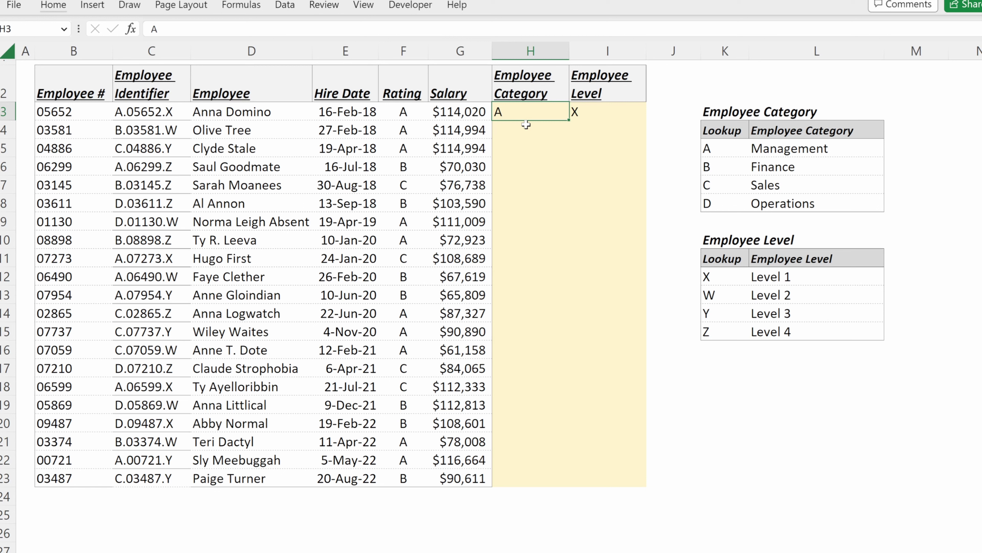
Enter =LEFT(C3,1) in H3 to extract the identifier's first letter
text(=le)
key(Tab)
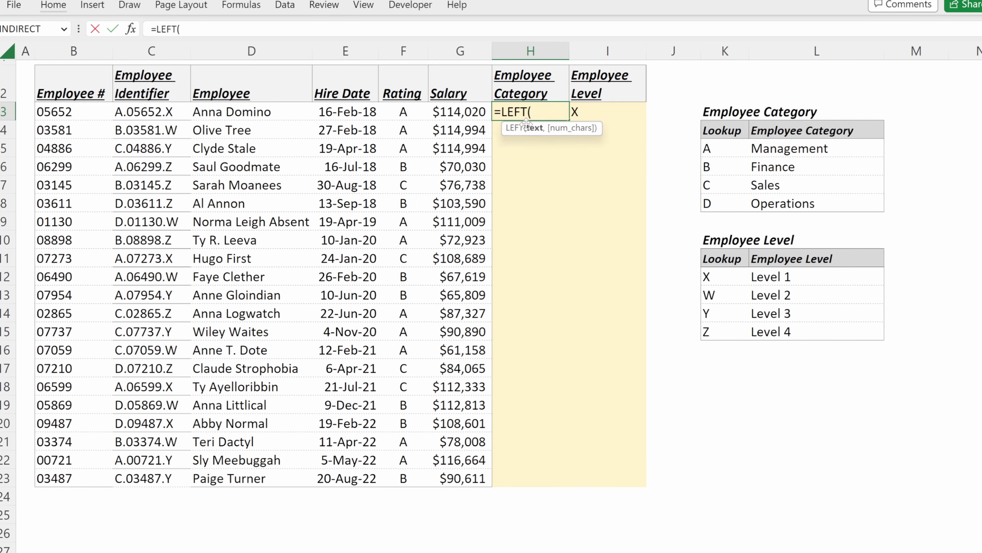
key(Left)
key(Left)
key(Left)
key(Left)
key(Left)
text(,)
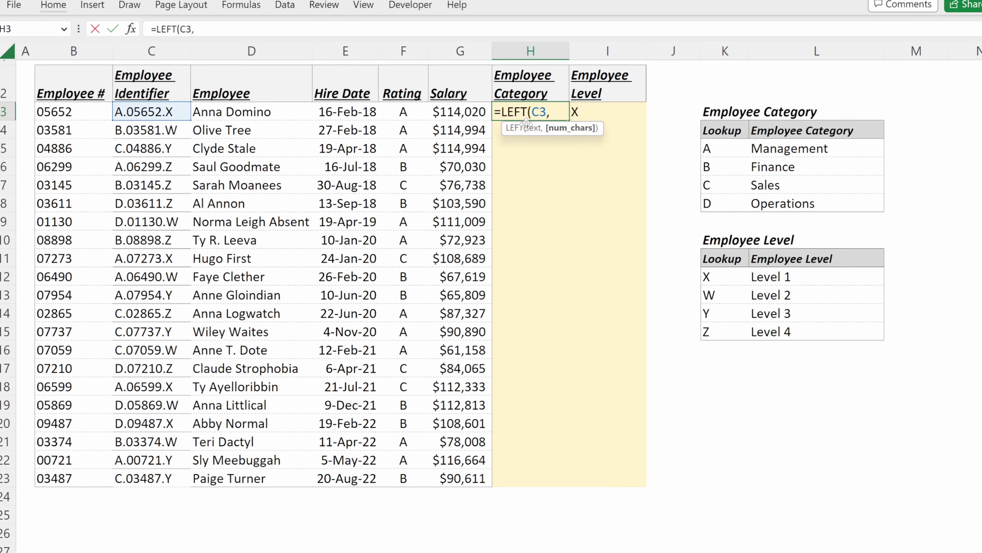
text(1))
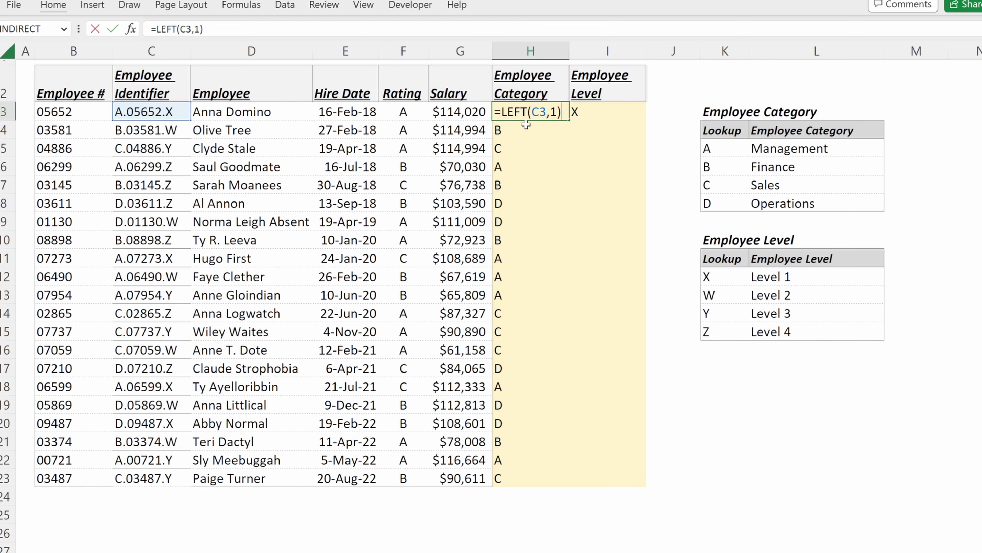
key(ctrl+Return)
Test H3's LEFT formula with character counts of 2 and then 3
key(F2)
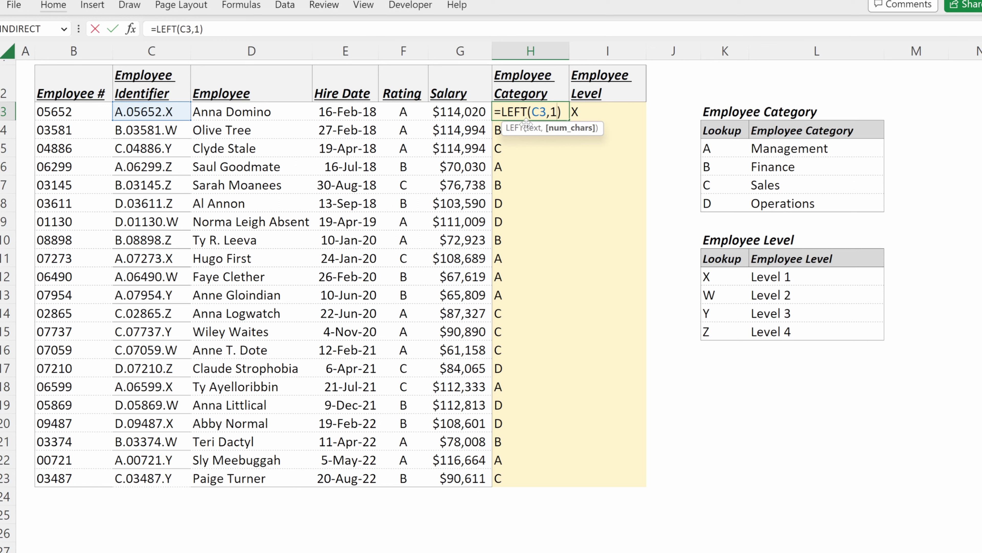
key(BackSpace)
key(BackSpace)
text(2))
key(Return)
key(Up)
key(F2)
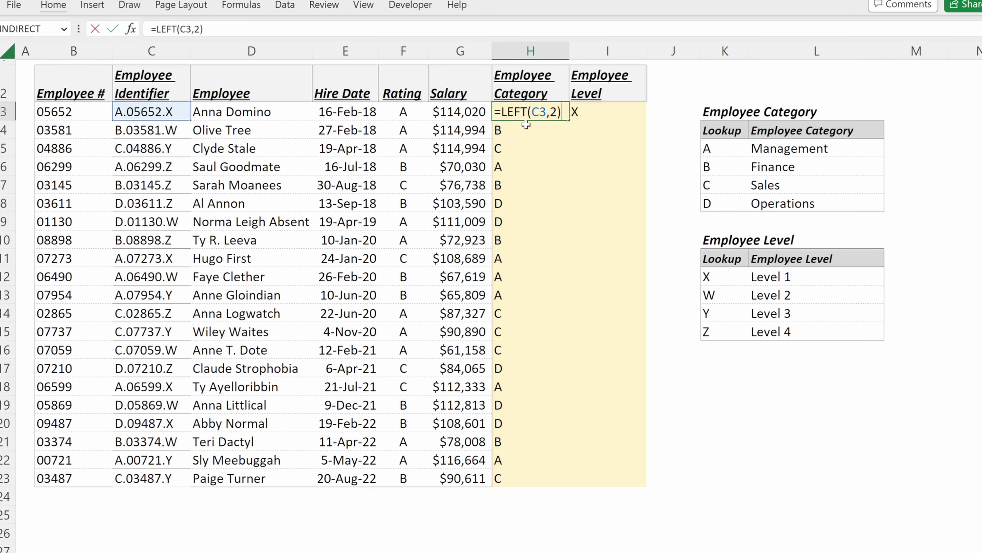
key(ctrl+Return)
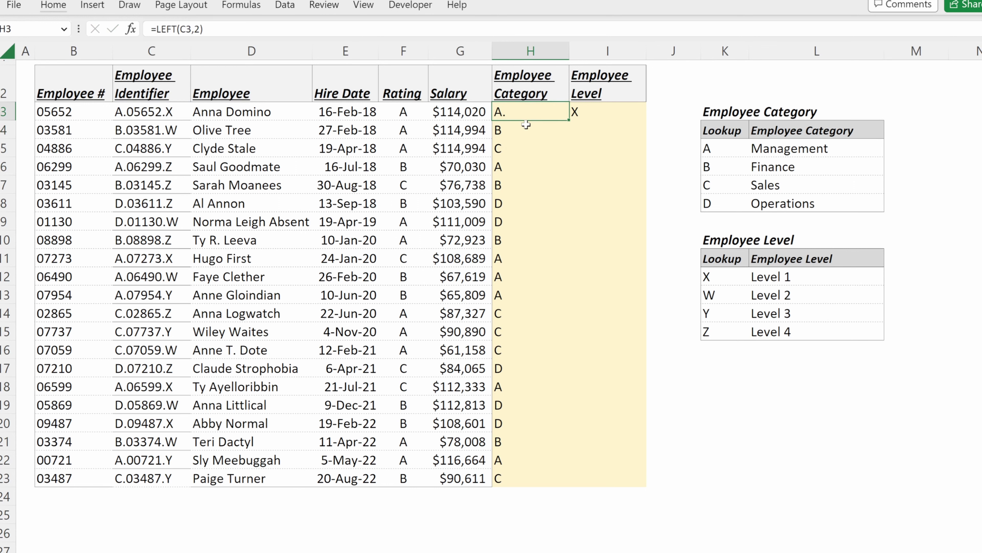
key(F2)
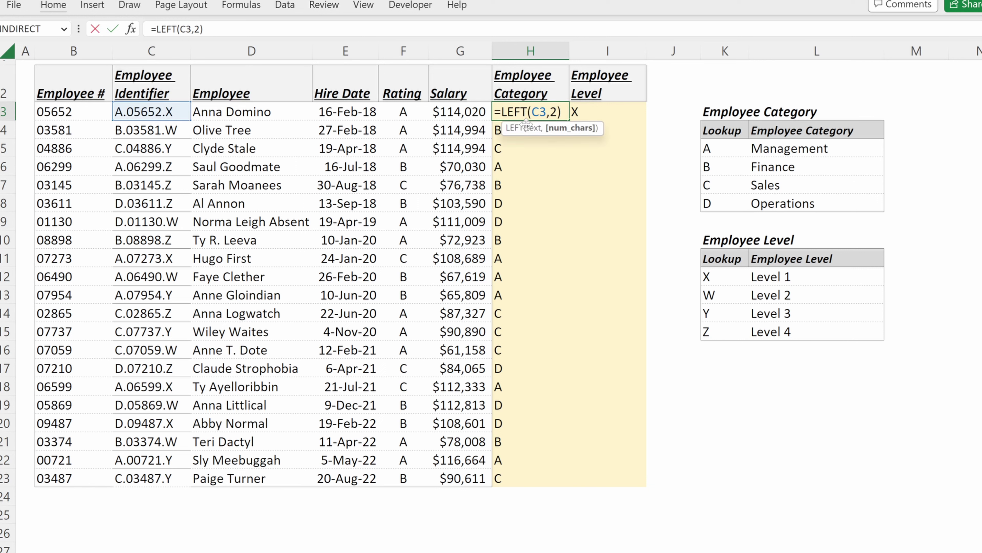
key(BackSpace)
key(BackSpace)
text(3))
key(Return)
key(Up)
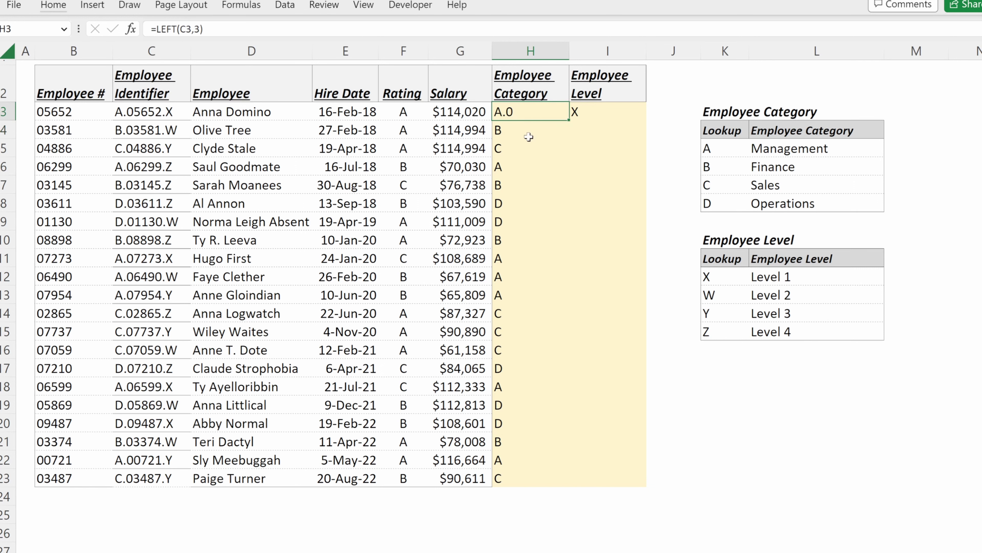
Change the LEFT character count to 255, then start deleting it
key(F2)
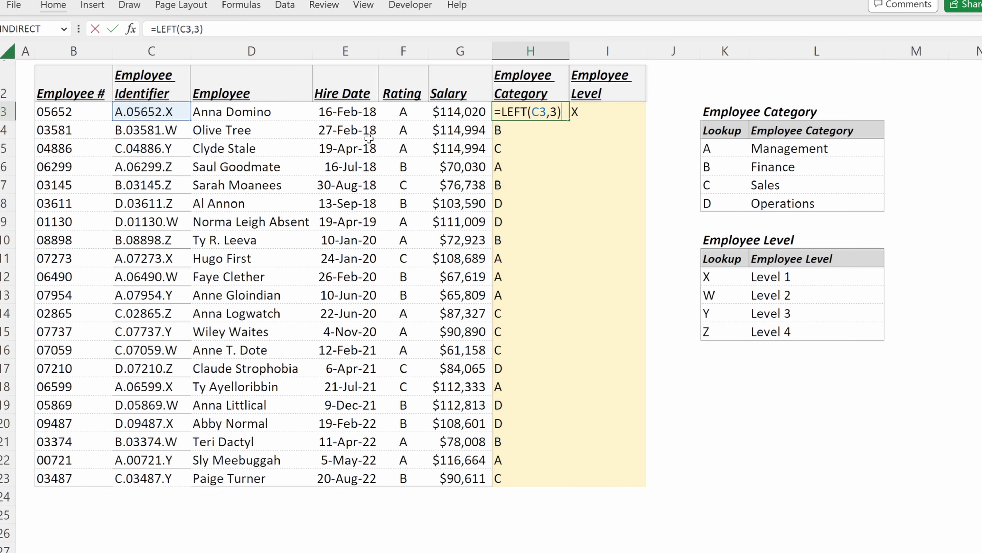
key(Left)
key(BackSpace)
text(255)
key(Return)
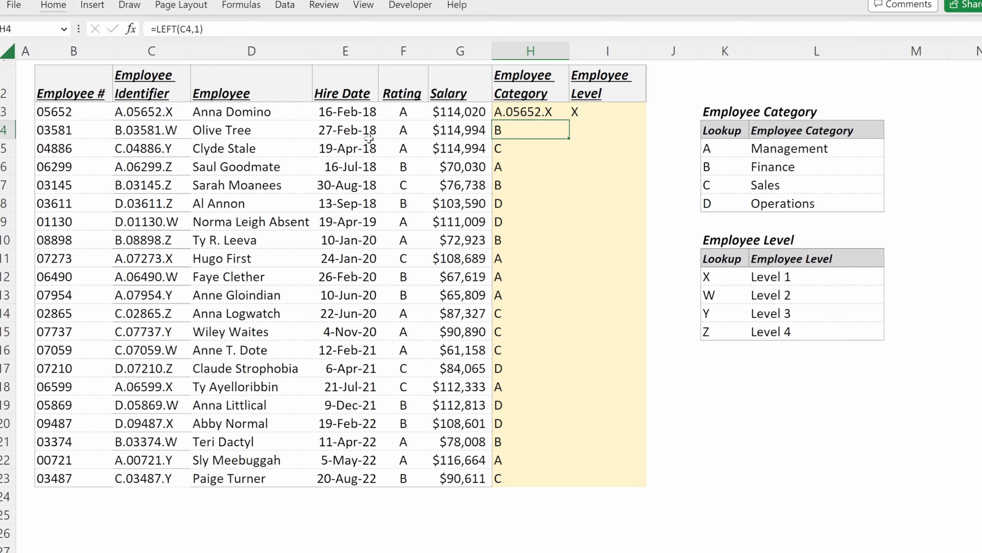
key(Up)
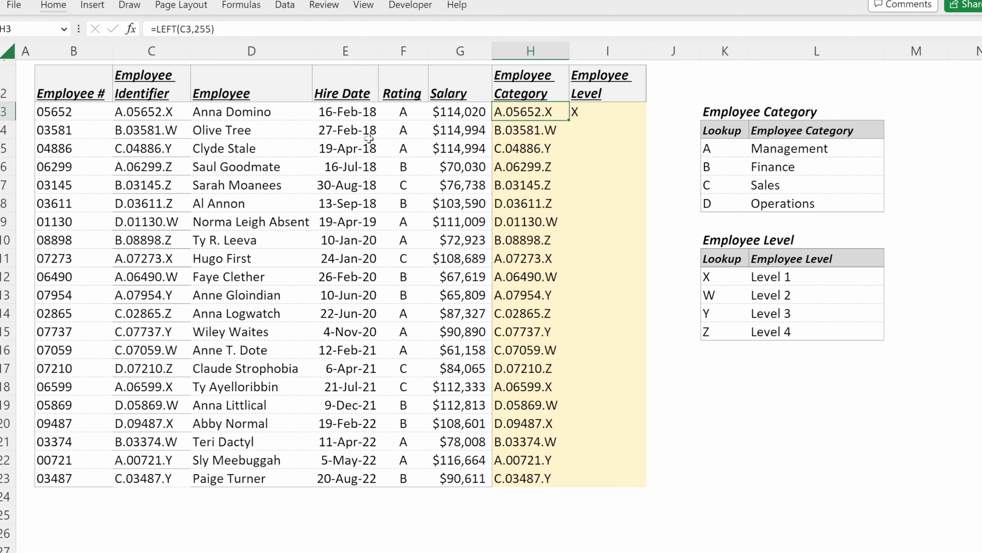
key(F2)
key(Left)
key(BackSpace)
key(BackSpace)
key(BackSpace)
Restore H3 to =LEFT(C3,1)
text(1)
key(Return)
key(Up)
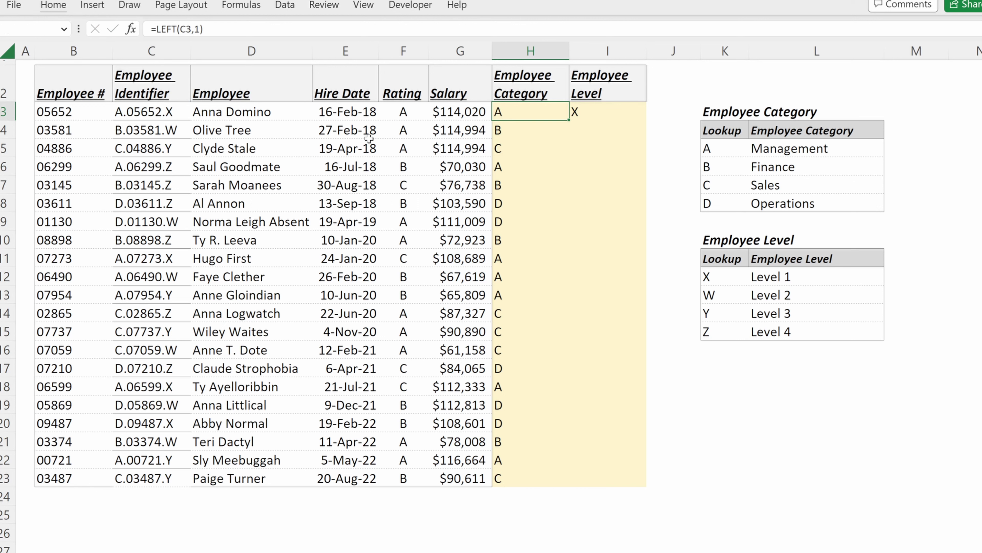
Replace the X in I3 with =RIGHT(C3,1), filled down the Level column
key(Right)
key(F2)
text(X)
key(BackSpace)
text(=)
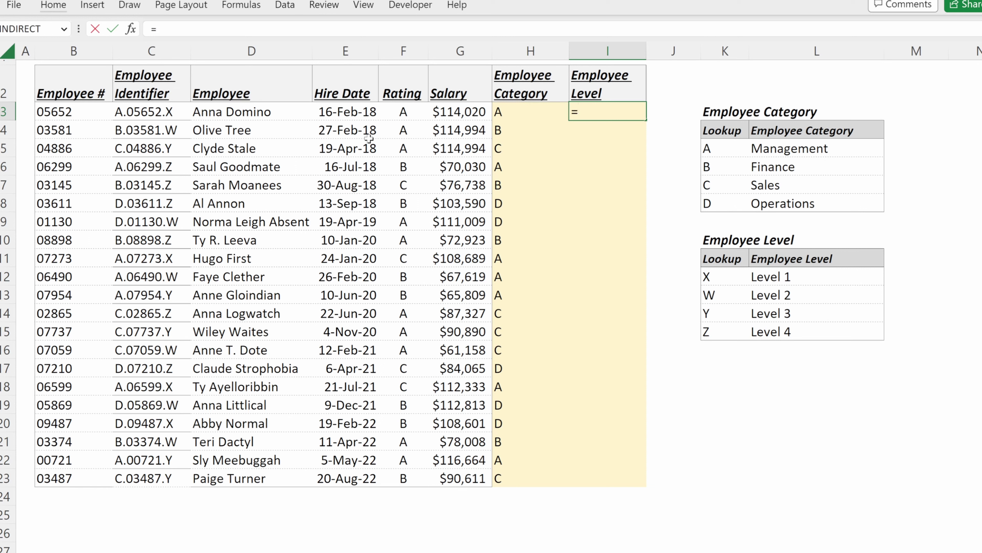
text(rig)
key(Tab)
key(Left)
key(Left)
key(Left)
key(Left)
key(Left)
key(Left)
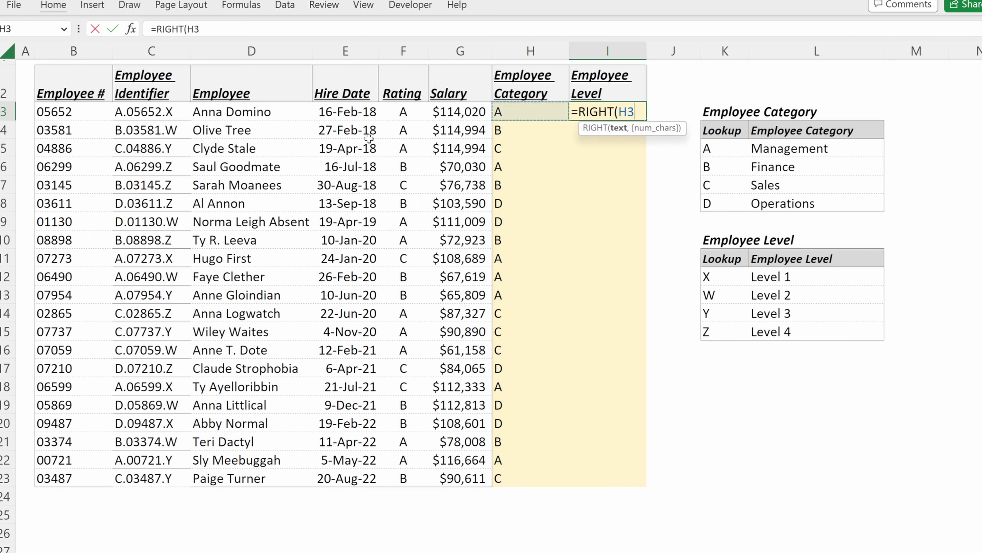
text(,1))
key(ctrl+Return)
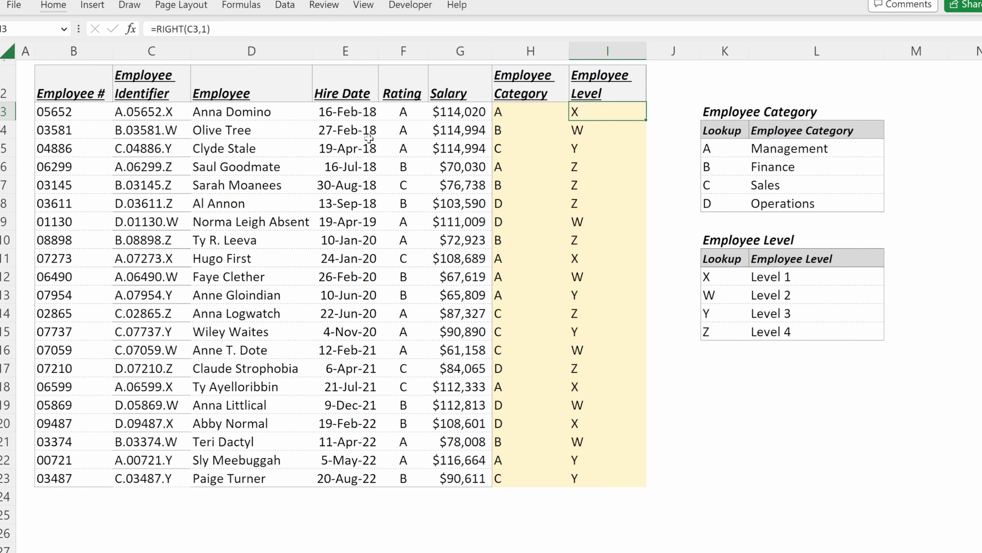
Try a 3-character count in the RIGHT formula, then undo it
key(F2)
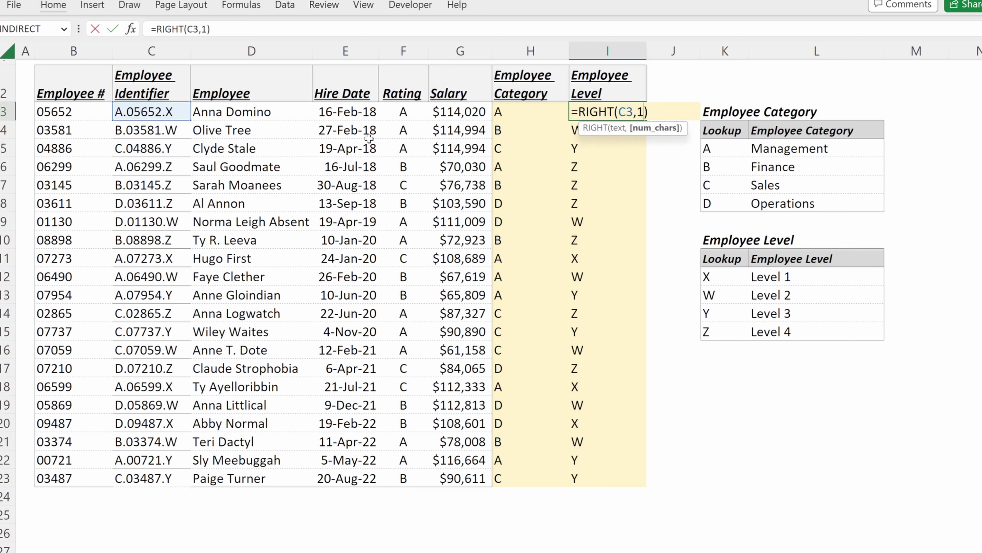
key(Left)
key(BackSpace)
text(3)
key(Return)
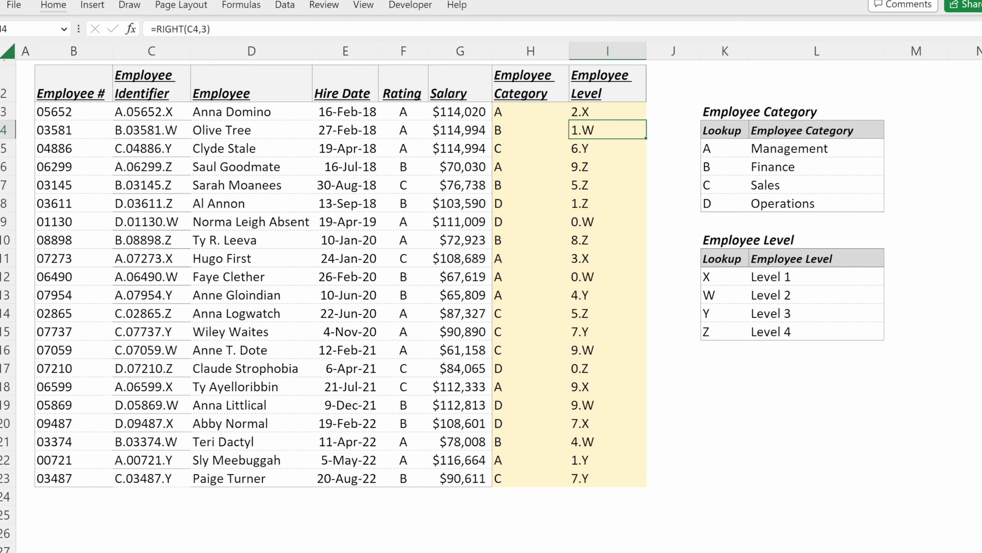
key(ctrl+z)
Inspect the LEFT formula in H3 and RIGHT formula in I3, then reopen H3 for editing
key(Left)
key(F2)
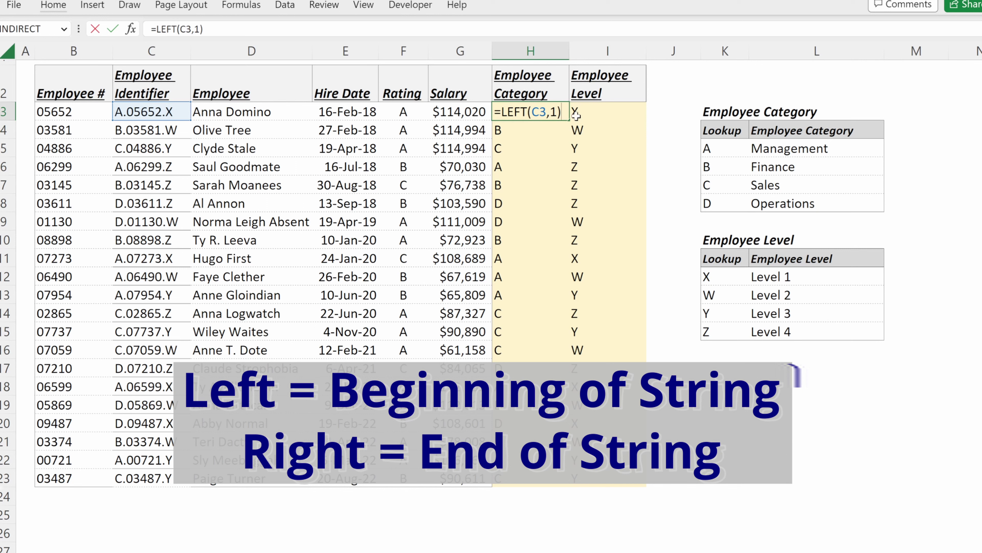
key(Escape)
key(F2)
key(Escape)
key(Right)
key(F2)
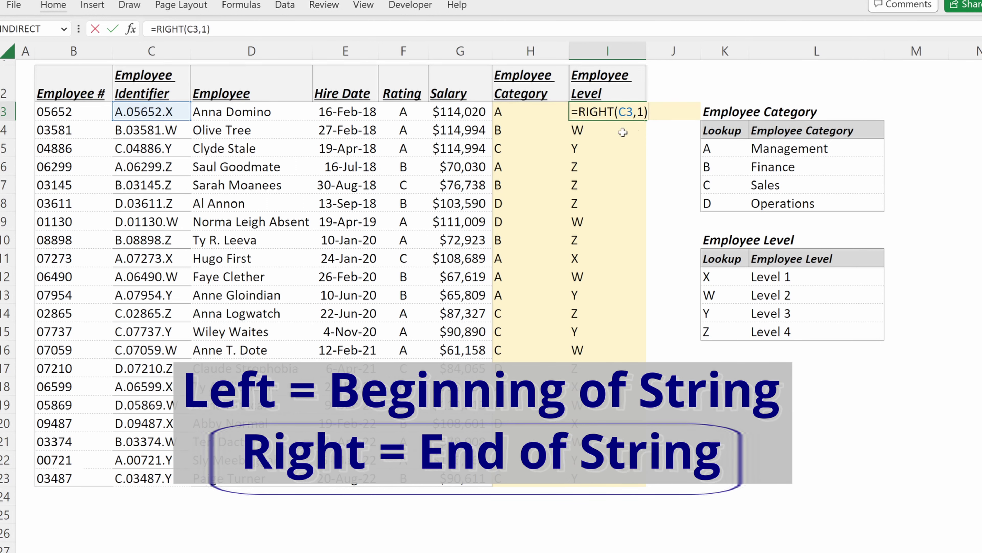
key(Escape)
key(Left)
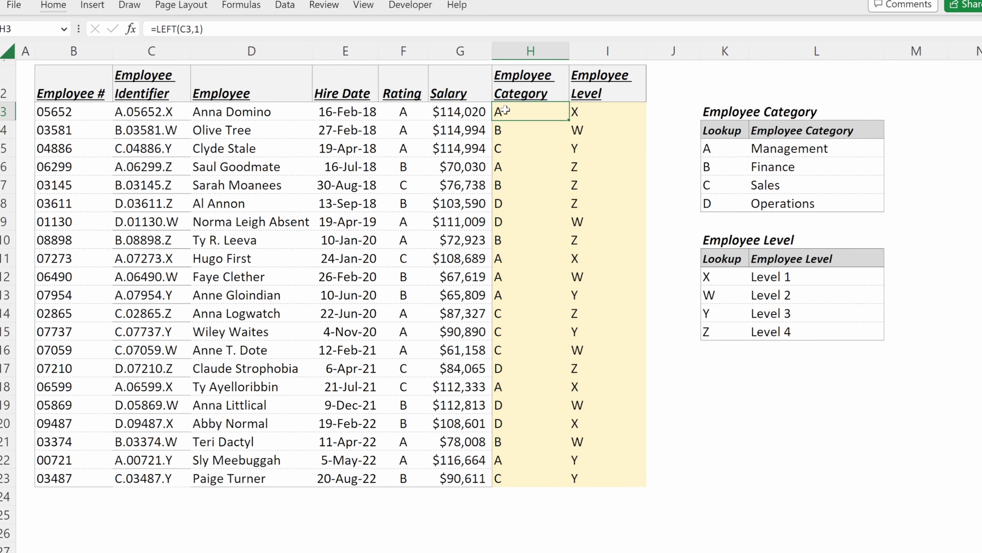
key(F2)
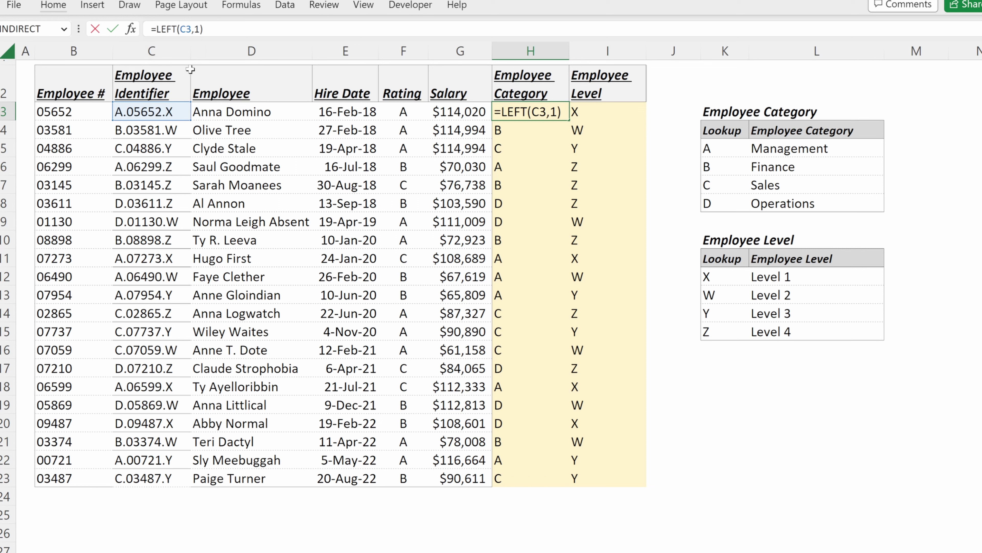
Wrap H3 in =VLOOKUP(LEFT(C3,1),$K$5:$L$8,2,FALSE) and commit it to H3:H23
key(Home)
key(Right)
text(VLOOKUP(LEFT(C3)
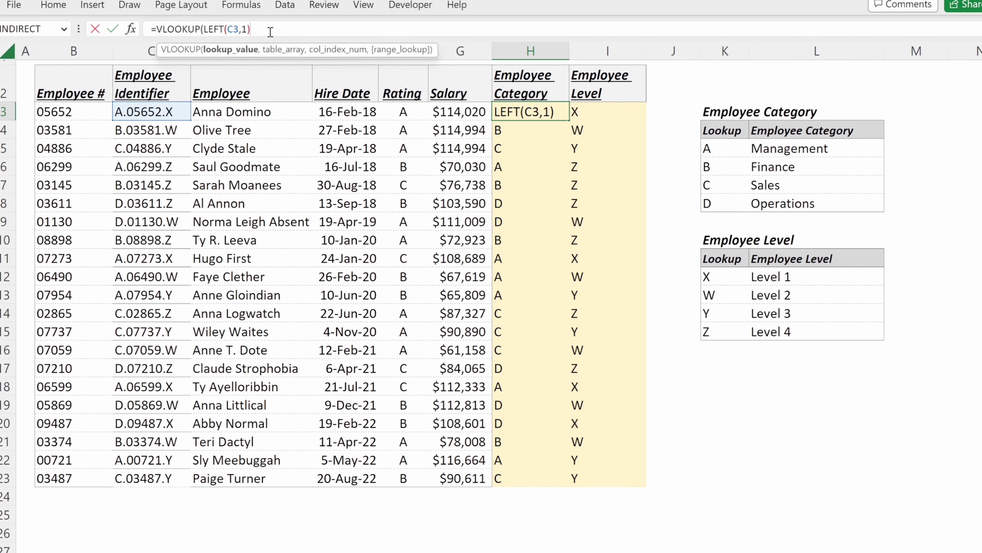
text(,)
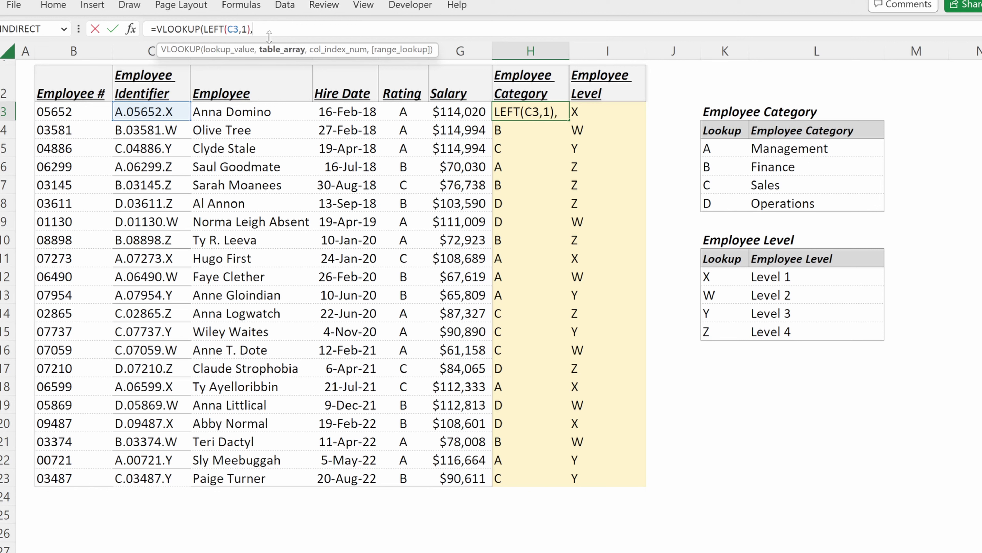
click(725, 151)
drag(724, 150, 800, 197)
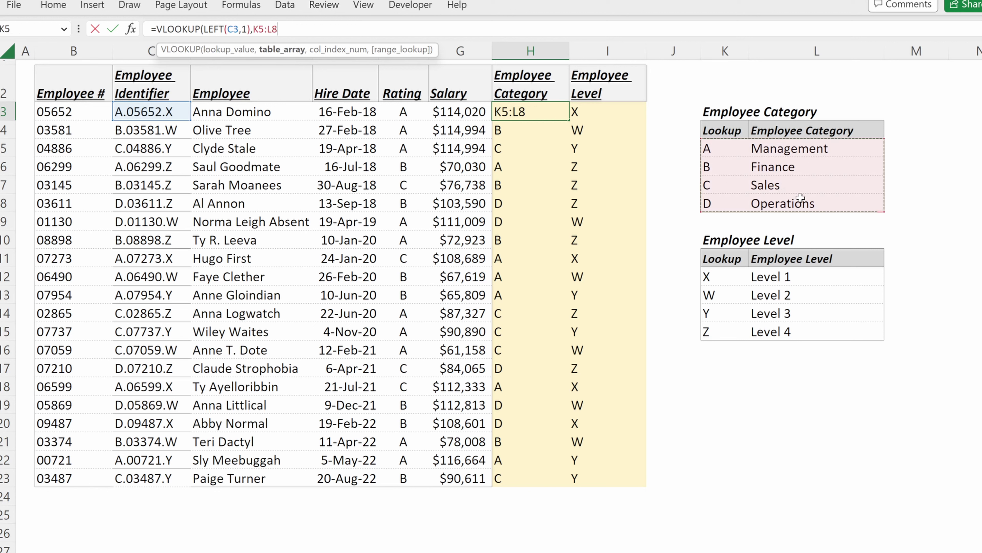
key(F4)
text(,)
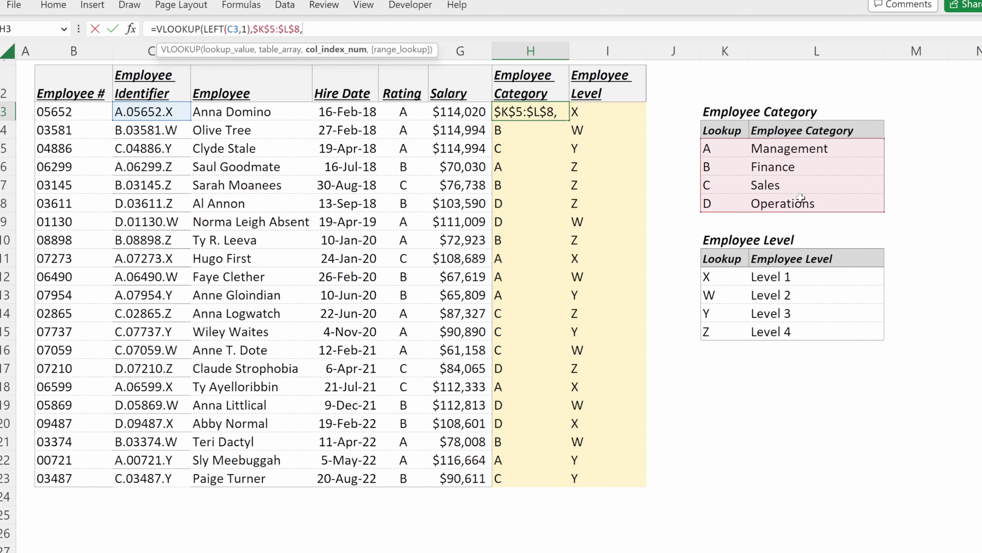
text(2,fa)
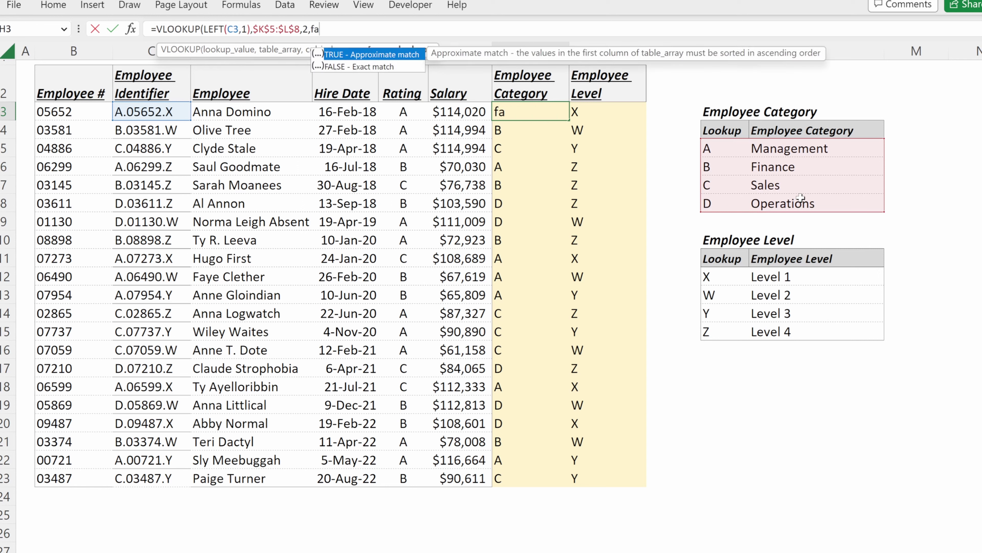
text(lse)
key(ctrl+Return)
Autofit column H to the category names
key(ctrl+shift+Down)
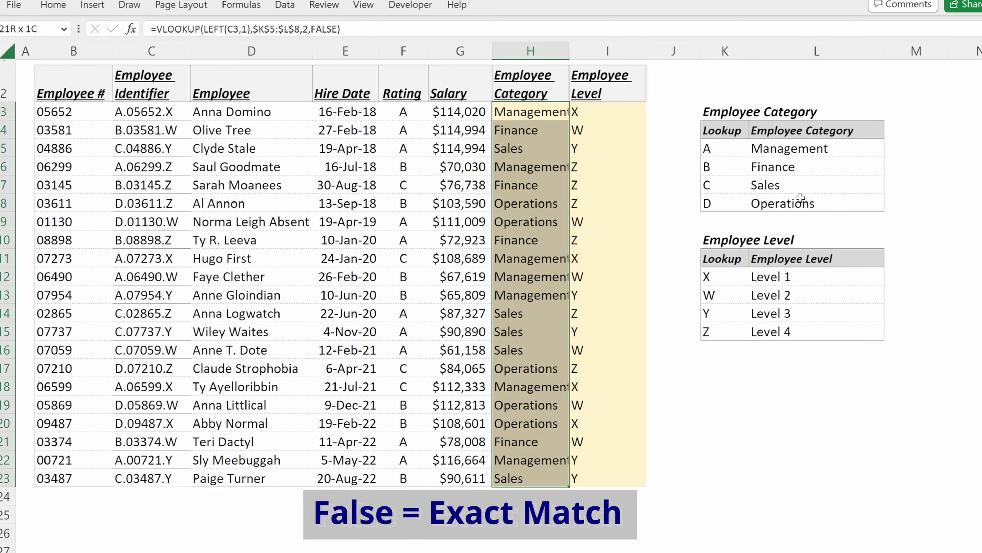
key(alt)
key(h)
key(o)
key(i)
Check the category lookup formulas in H4, H5 and H6
key(Down)
key(F2)
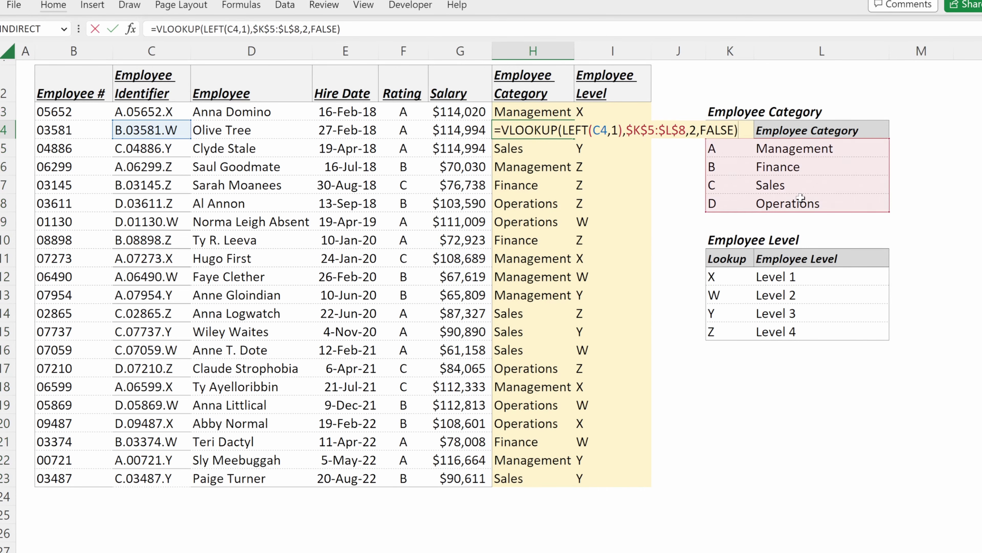
key(Escape)
key(Down)
key(F2)
key(Escape)
key(Down)
key(F2)
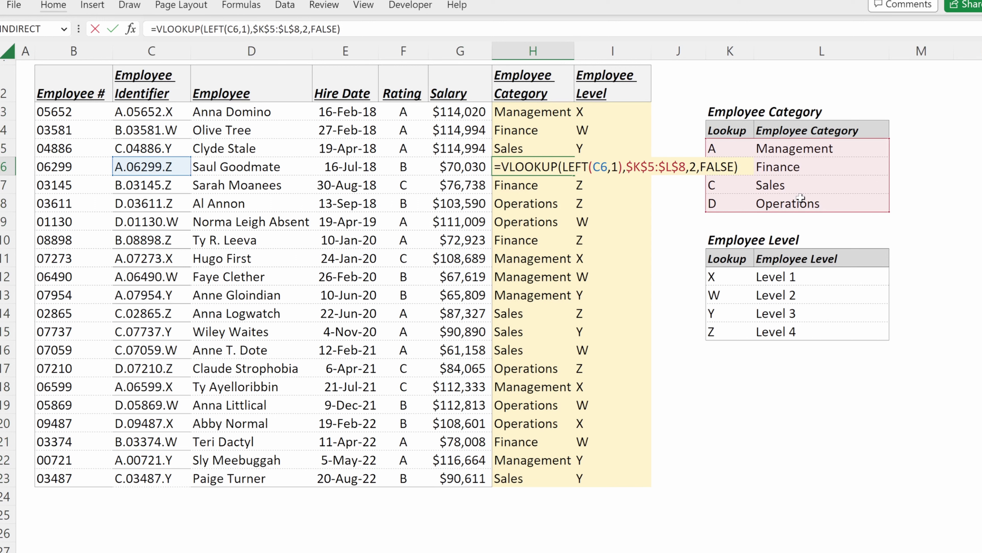
key(Escape)
key(Right)
key(ctrl+Up)
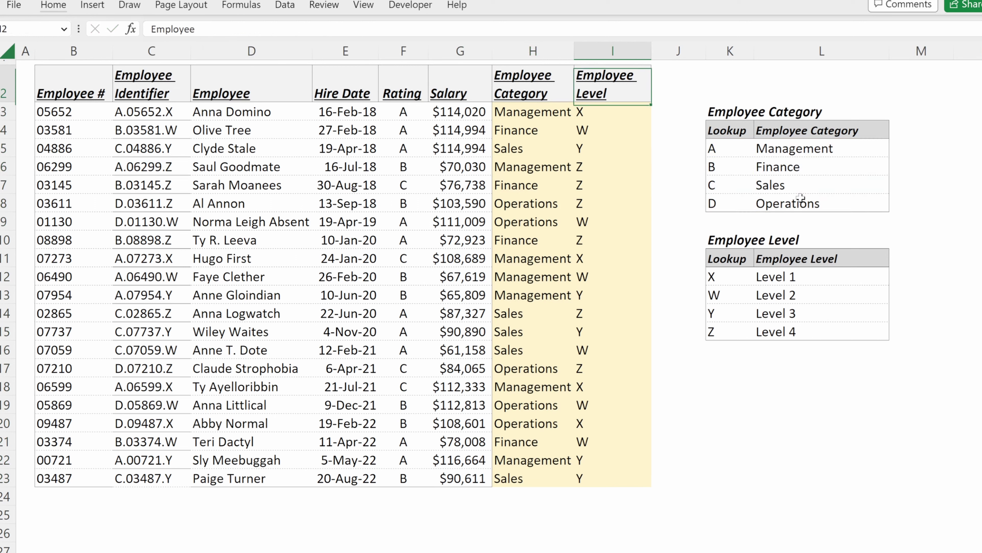
Change I3 to =VLOOKUP(RIGHT(C3,1),$K$12:$L$15,2,FALSE), accepting the parenthesis correction
key(Down)
click(157, 29)
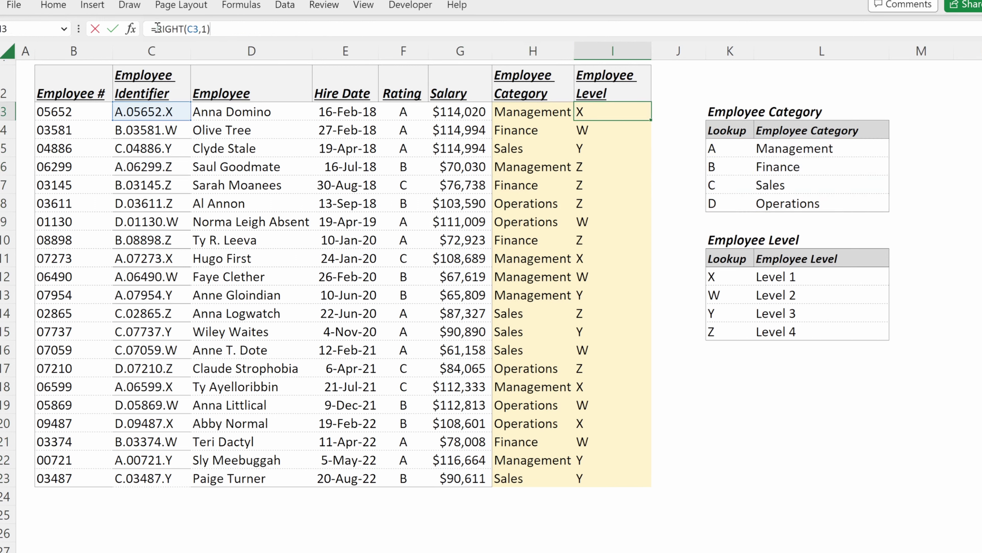
text(VLOOKUP()
key(Right)
key(Right)
key(Right)
key(Right)
key(Right)
key(Right)
key(Right)
key(Right)
key(Right)
key(Right)
key(Right)
key(Right)
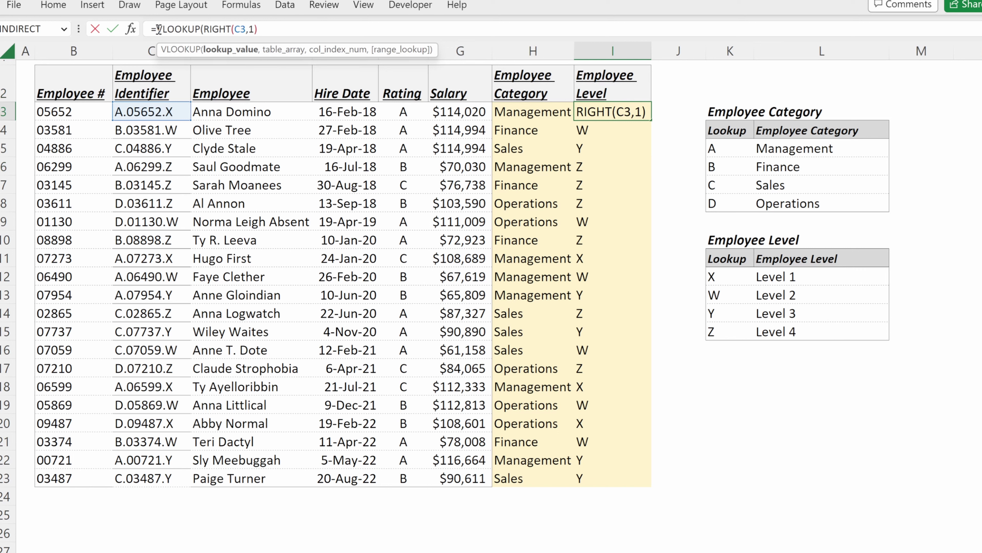
text(,)
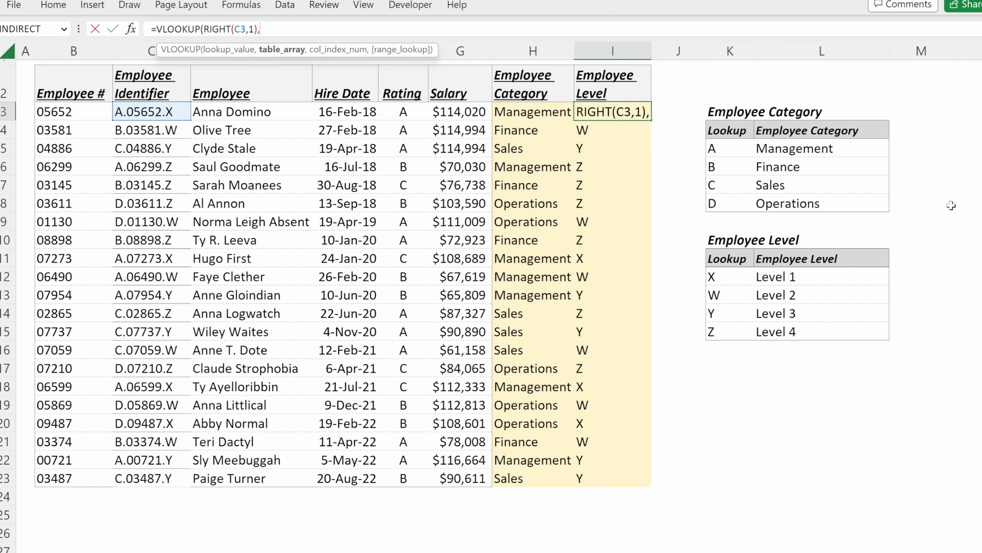
drag(721, 276, 820, 328)
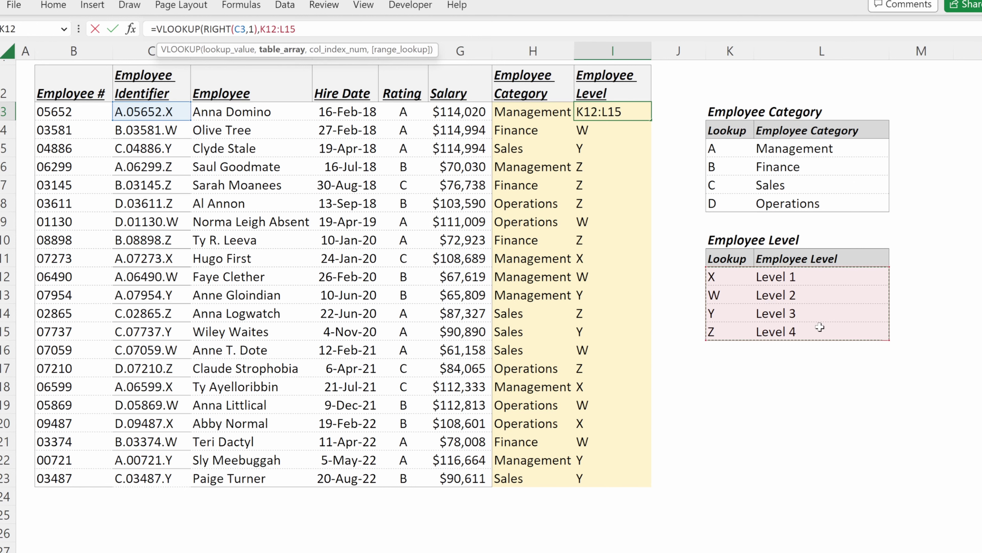
key(F4)
text(,2,FALSE)
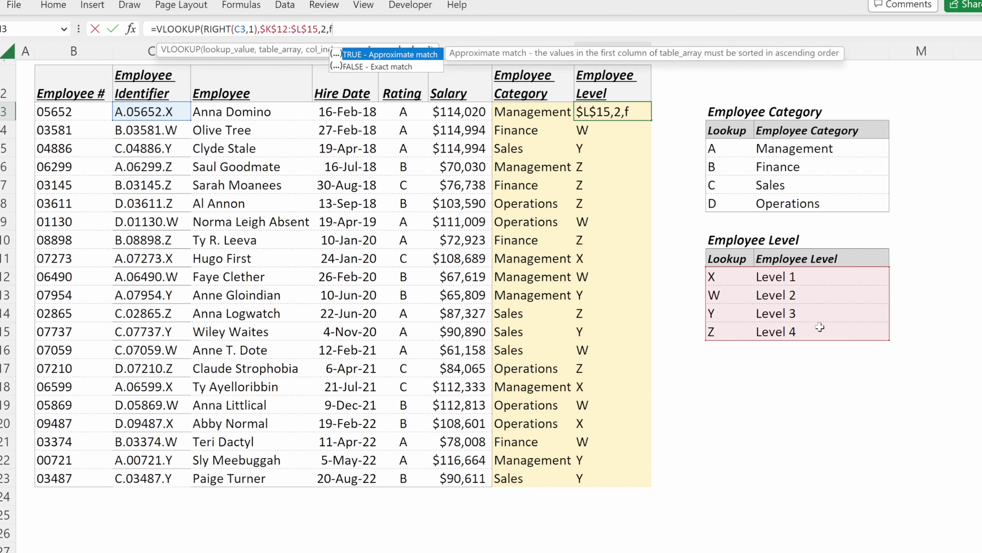
key(Return)
key(Return)
key(Down)
key(Down)
key(Down)
key(Down)
key(Down)
key(Down)
key(Down)
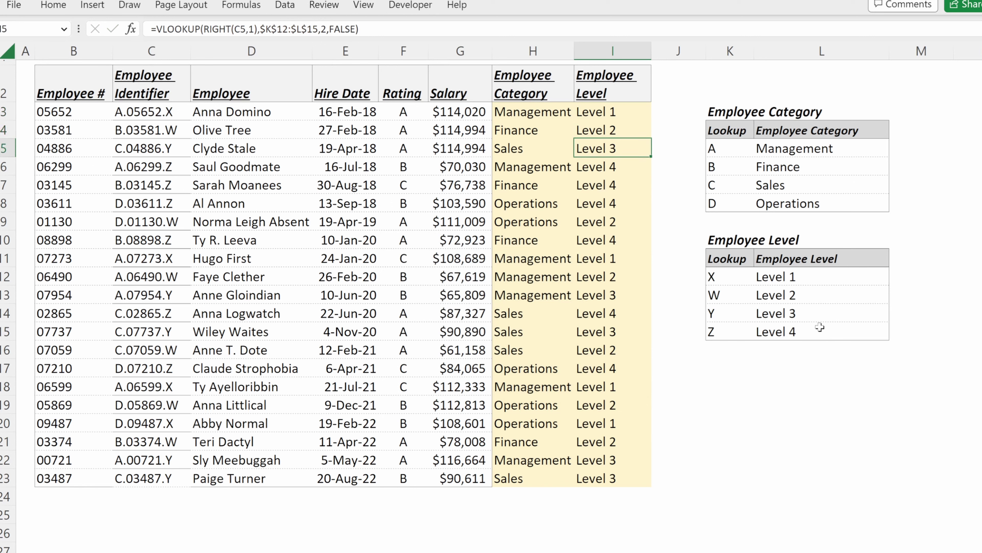
Highlight successive employee rows to compare identifiers with their looked-up names
key(shift+space)
key(Down)
key(shift+space)
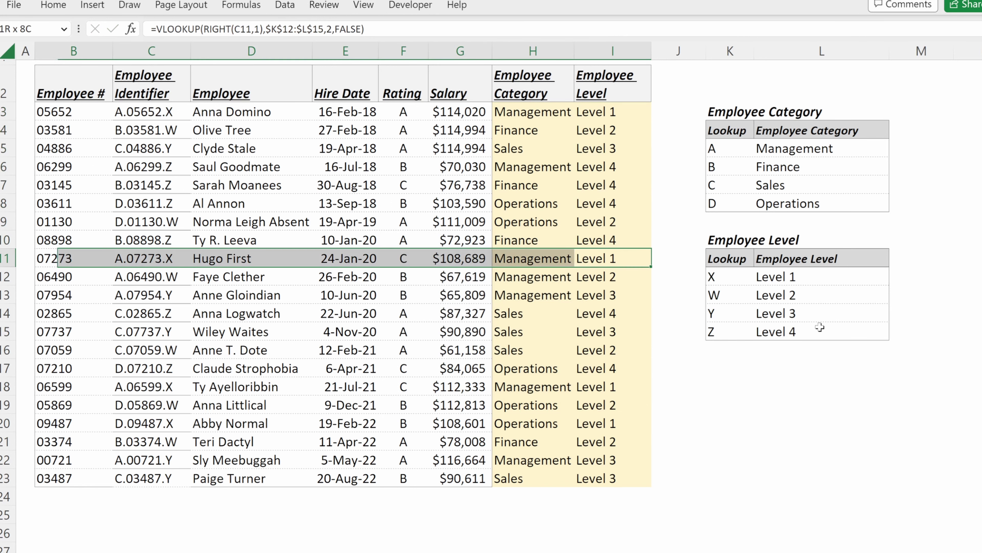
key(Down)
key(shift+space)
key(ctrl+Up)
key(Down)
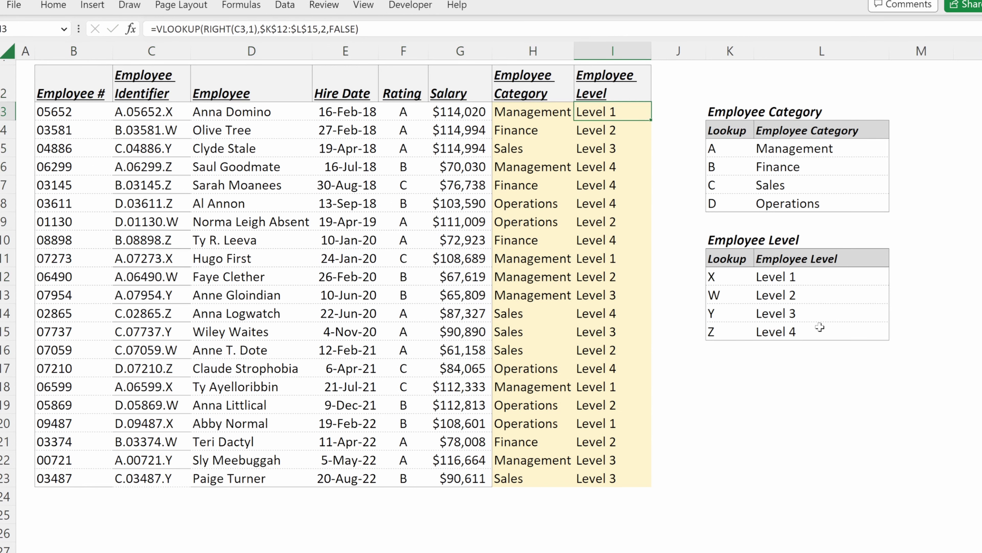
key(Left)
Check the level lookup formulas in I3 through I6
key(Right)
key(F2)
key(Return)
key(F2)
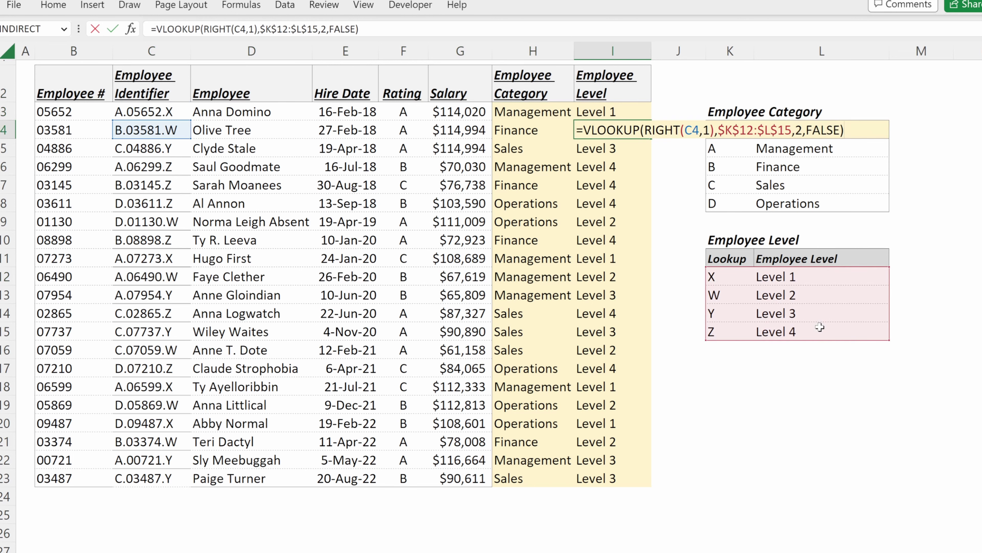
key(Return)
key(F2)
key(Return)
key(F2)
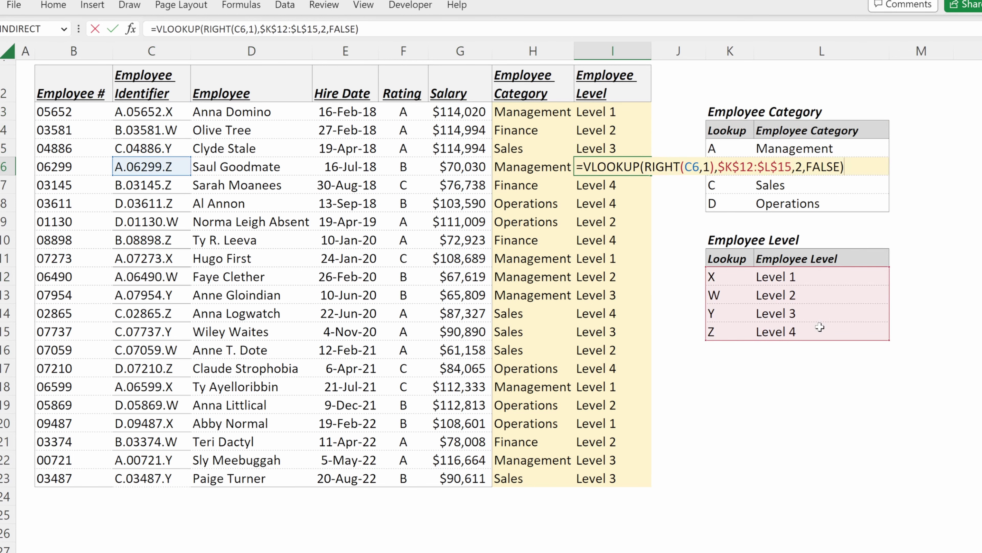
key(Escape)
key(Left)
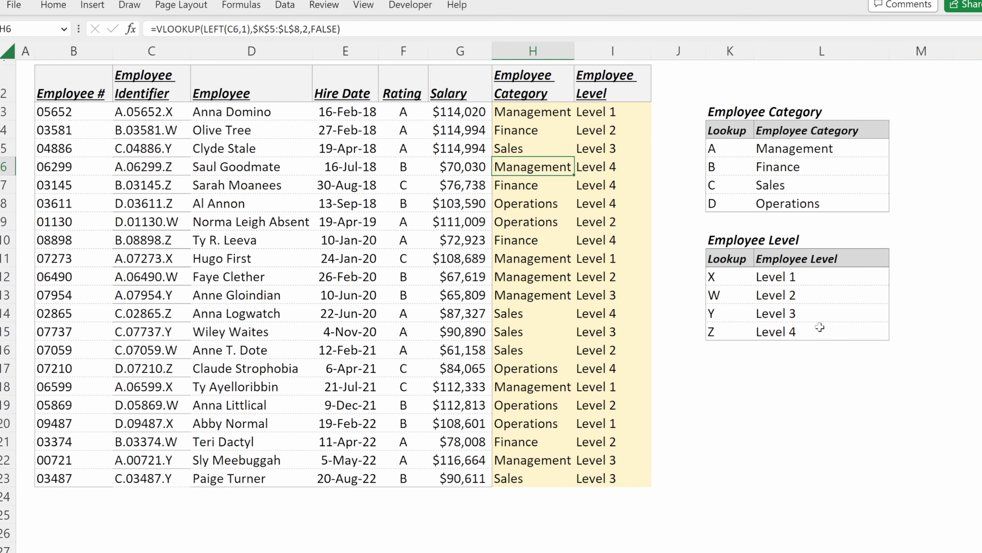
key(alt)
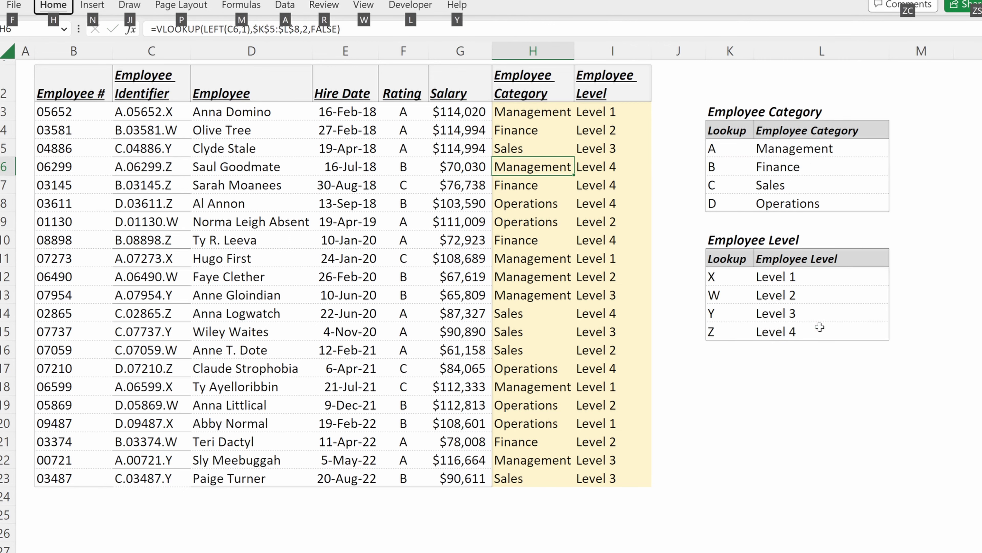
key(m)
key(v)
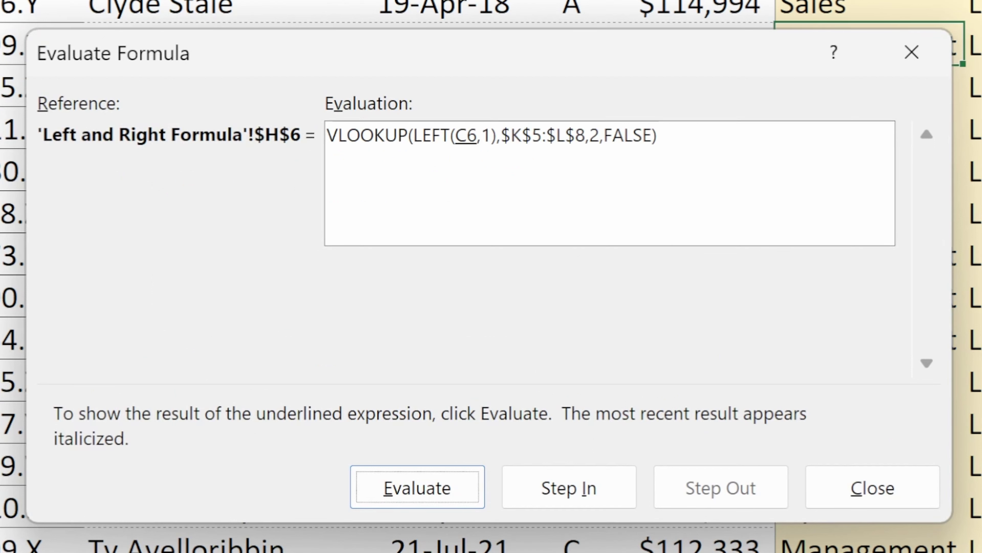
key(Return)
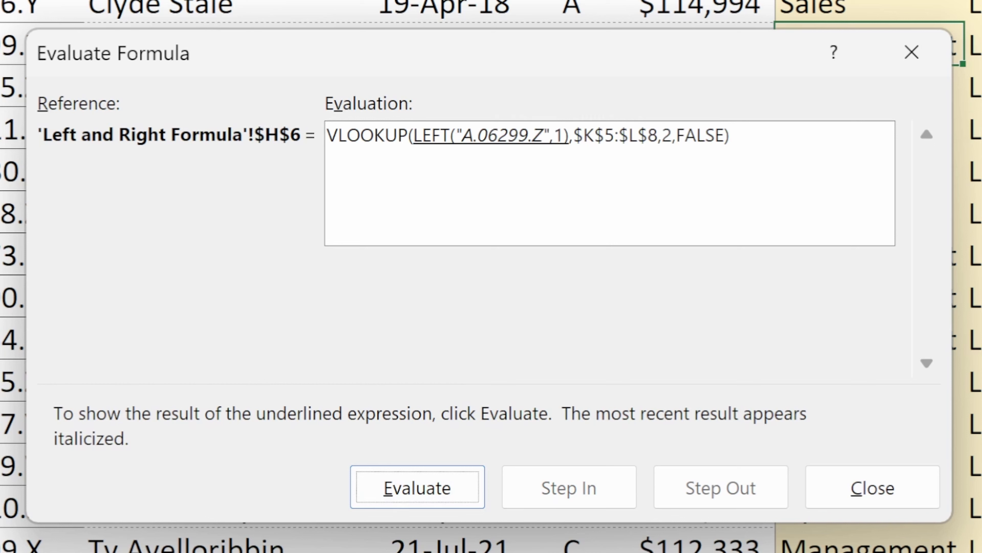
key(Return)
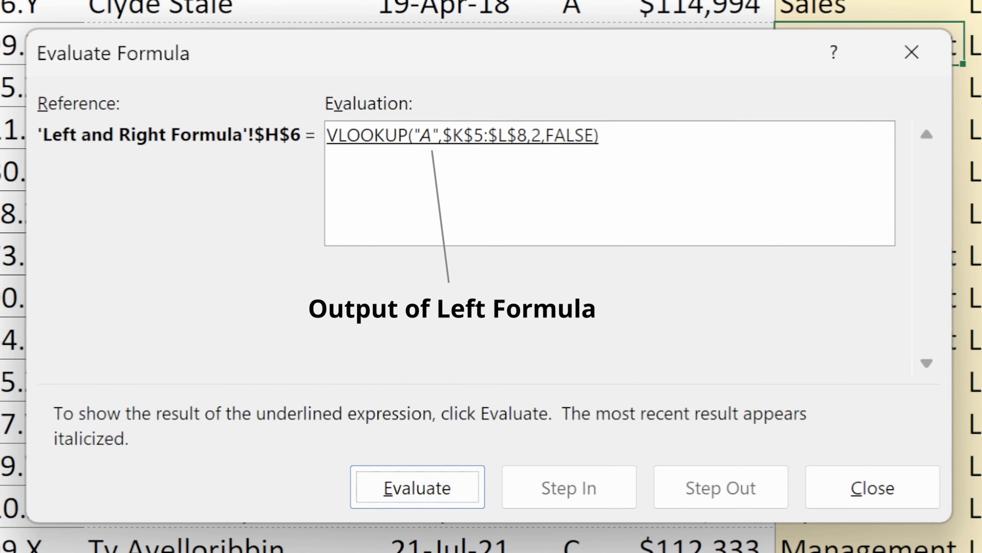
key(Return)
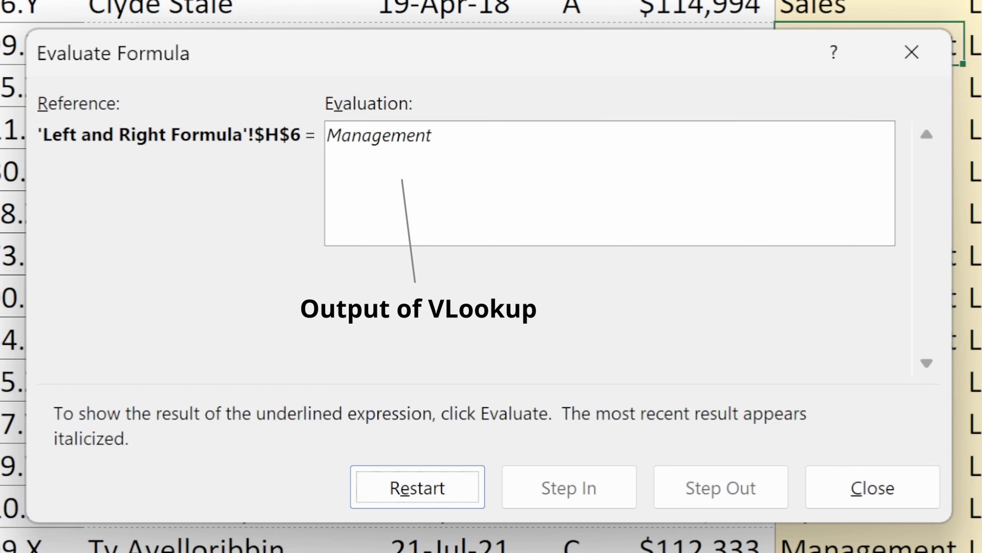
key(Return)
key(Escape)
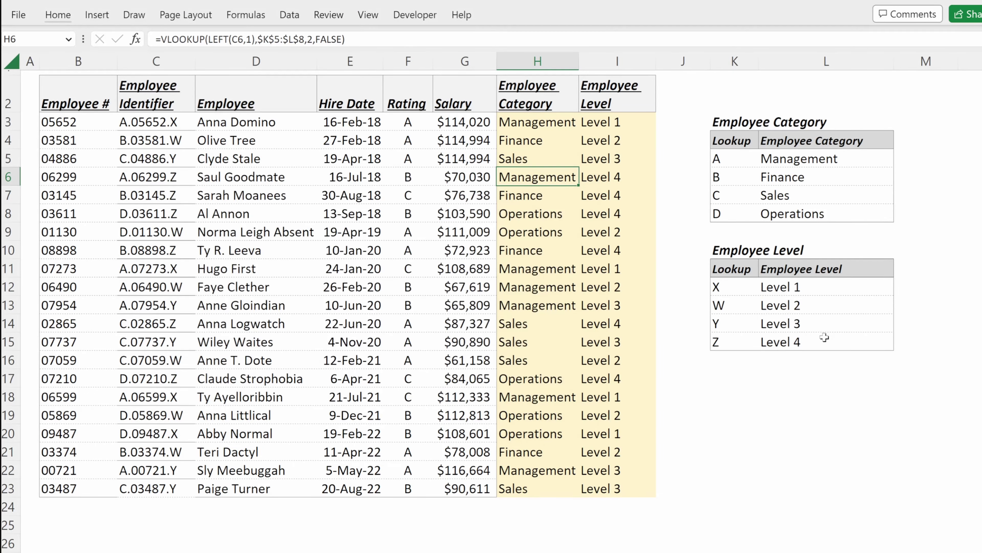